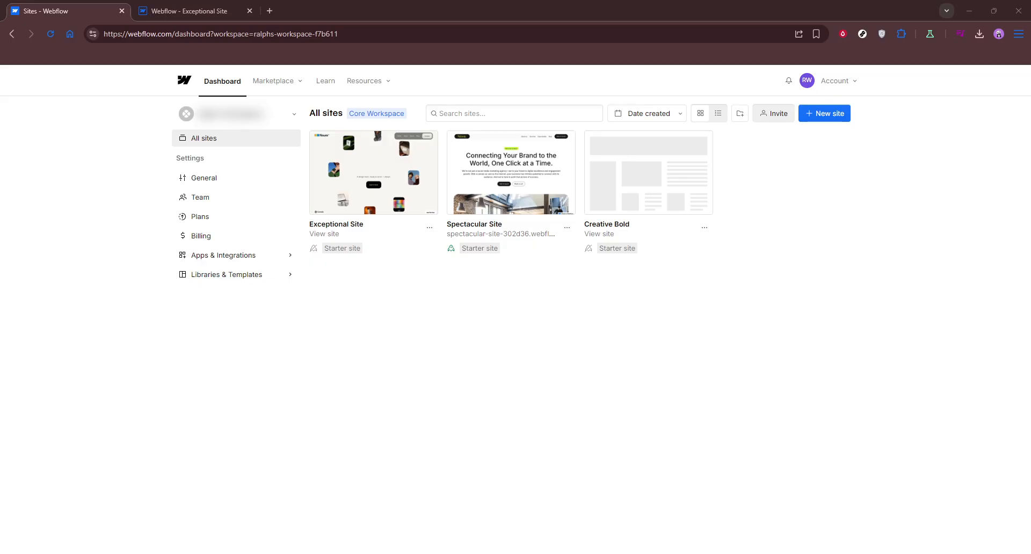
{"action": "left_click", "coordinate": [823, 112]}
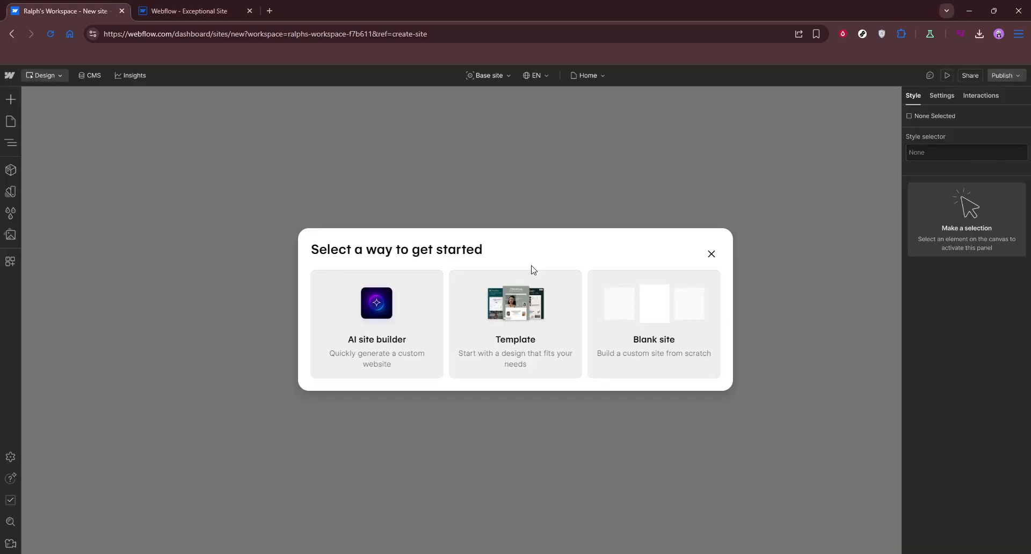
{"action": "left_click", "coordinate": [524, 274]}
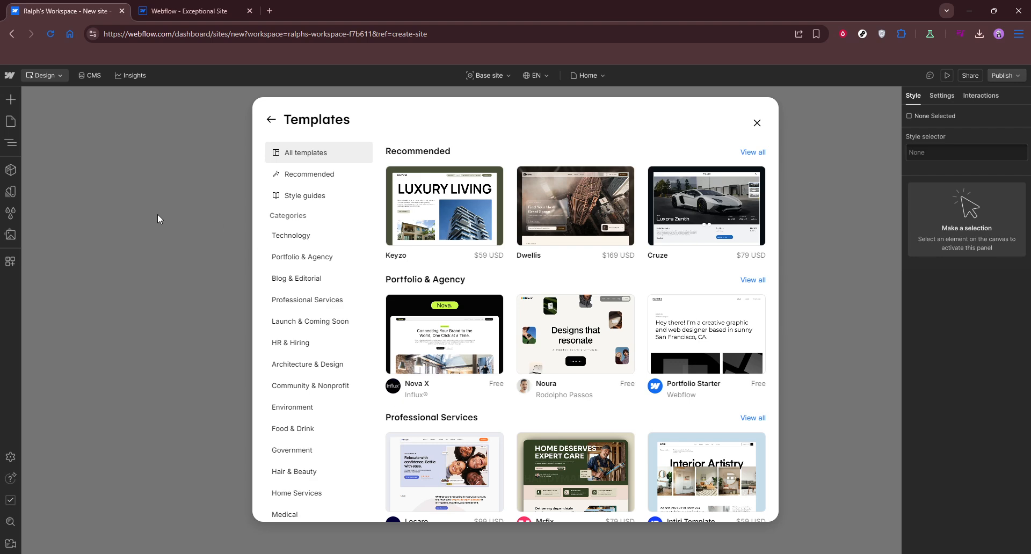
{"action": "left_click", "coordinate": [210, 203]}
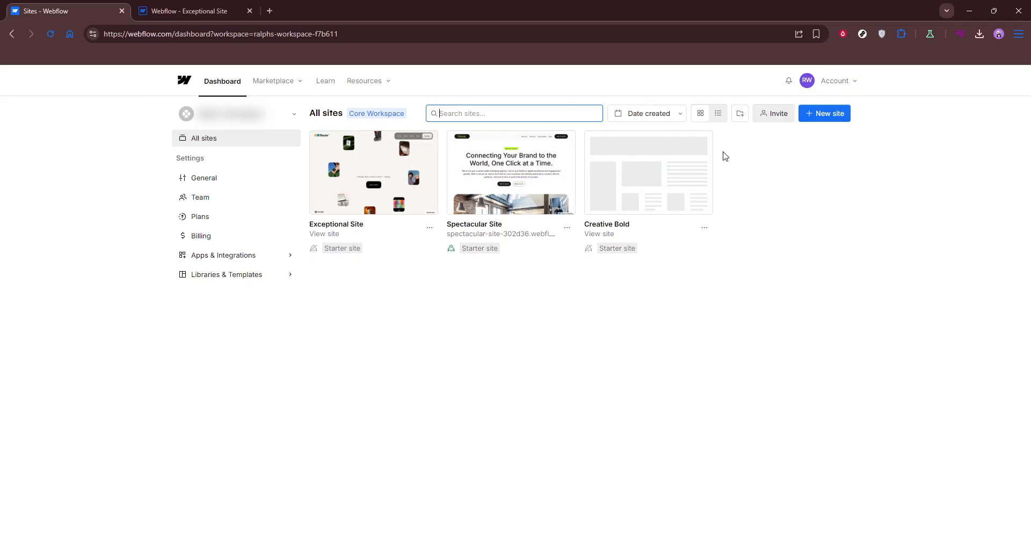
Start a new site from a template and look over the full template gallery
{"action": "mouse_move", "coordinate": [645, 175]}
{"action": "left_click", "coordinate": [809, 116]}
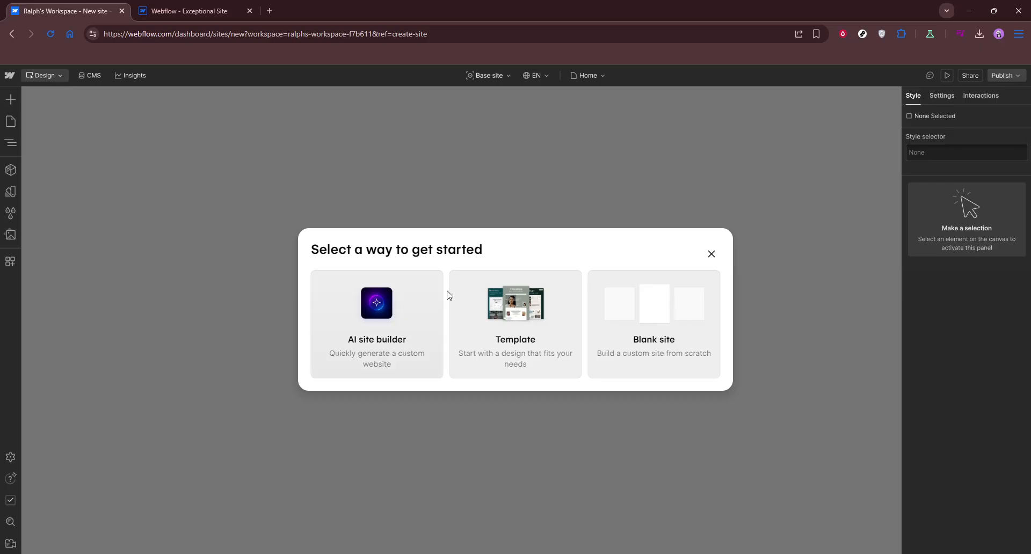
{"action": "left_click", "coordinate": [490, 293]}
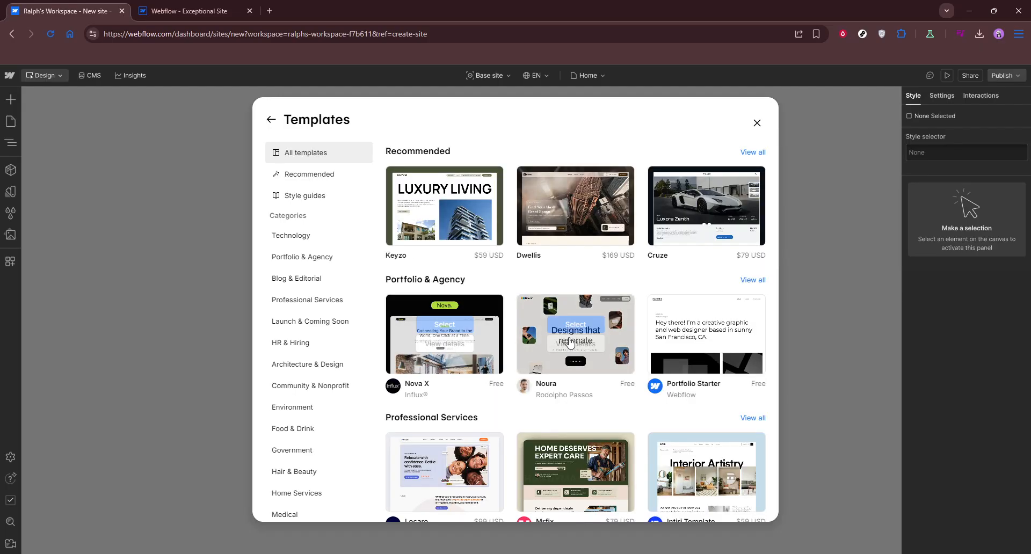
{"action": "scroll", "coordinate": [586, 322], "scroll_direction": "down", "scroll_amount": 3}
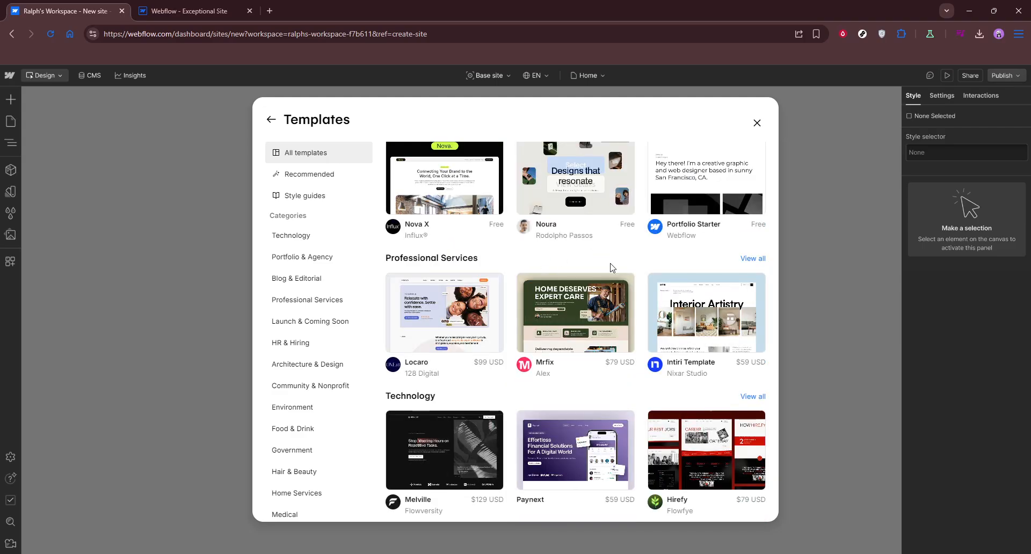
{"action": "scroll", "coordinate": [607, 260], "scroll_direction": "up", "scroll_amount": 3}
{"action": "scroll", "coordinate": [617, 263], "scroll_direction": "down", "scroll_amount": 3}
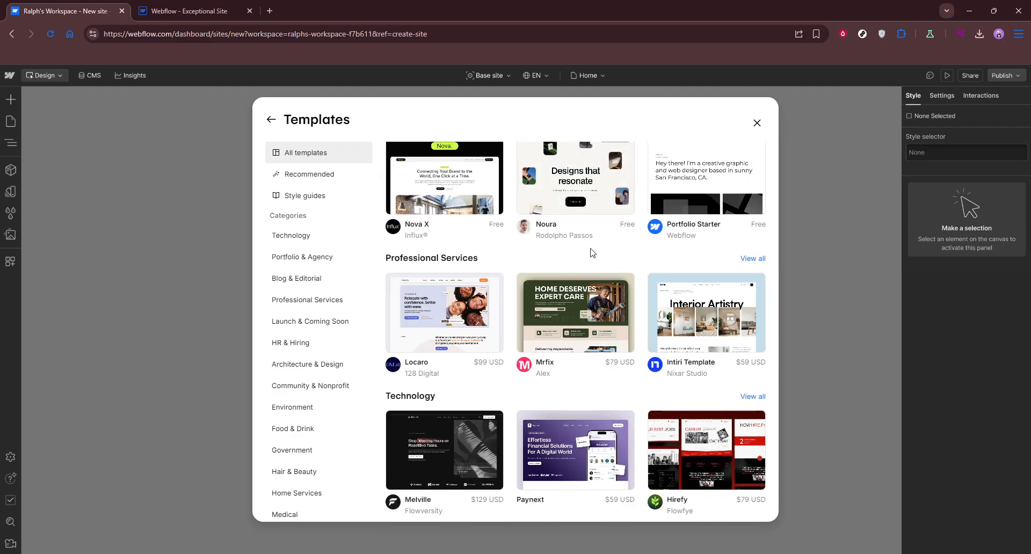
{"action": "scroll", "coordinate": [591, 236], "scroll_direction": "up", "scroll_amount": 2}
{"action": "scroll", "coordinate": [592, 234], "scroll_direction": "up", "scroll_amount": 1}
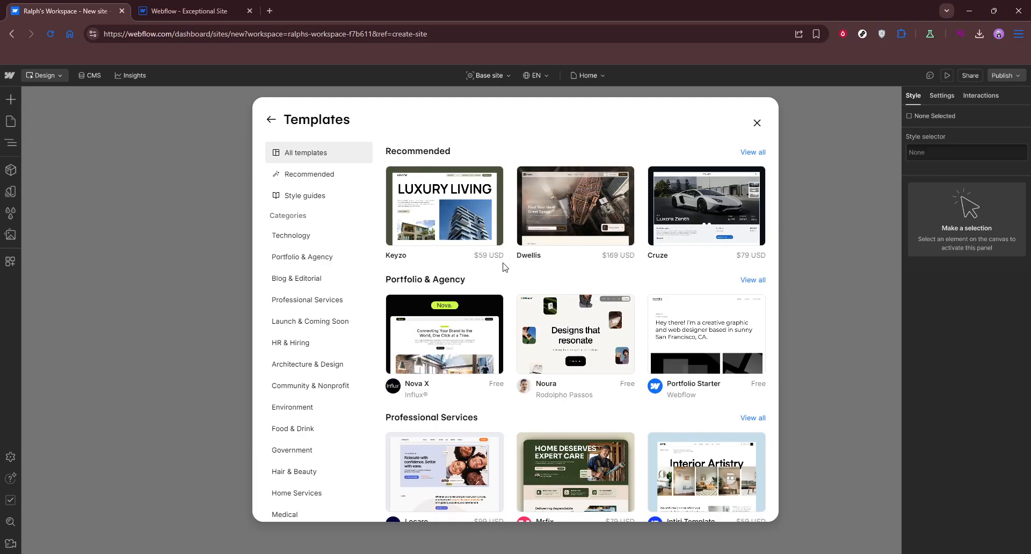
Browse the template categories one after another, from Technology down to Medical
{"action": "left_click", "coordinate": [299, 240]}
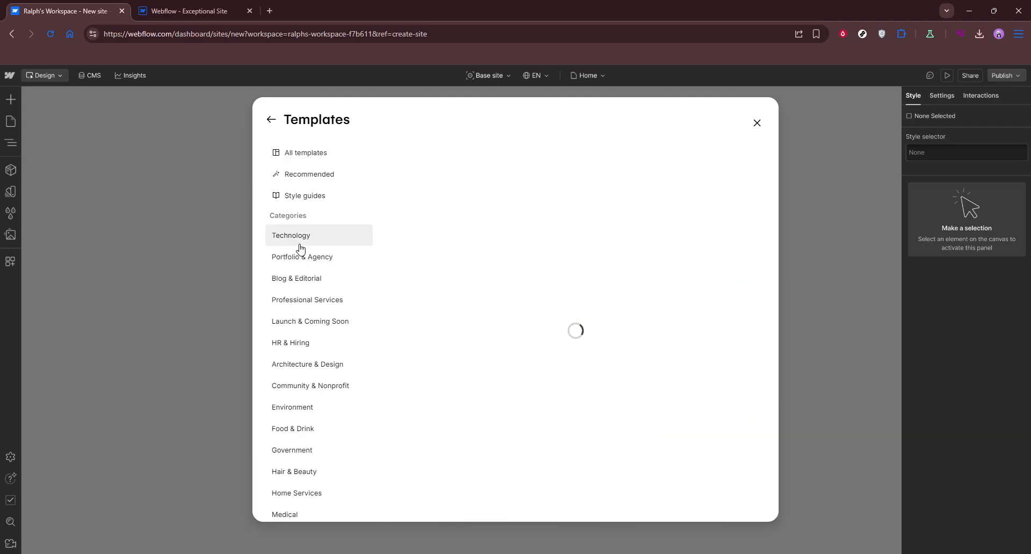
{"action": "left_click", "coordinate": [300, 260]}
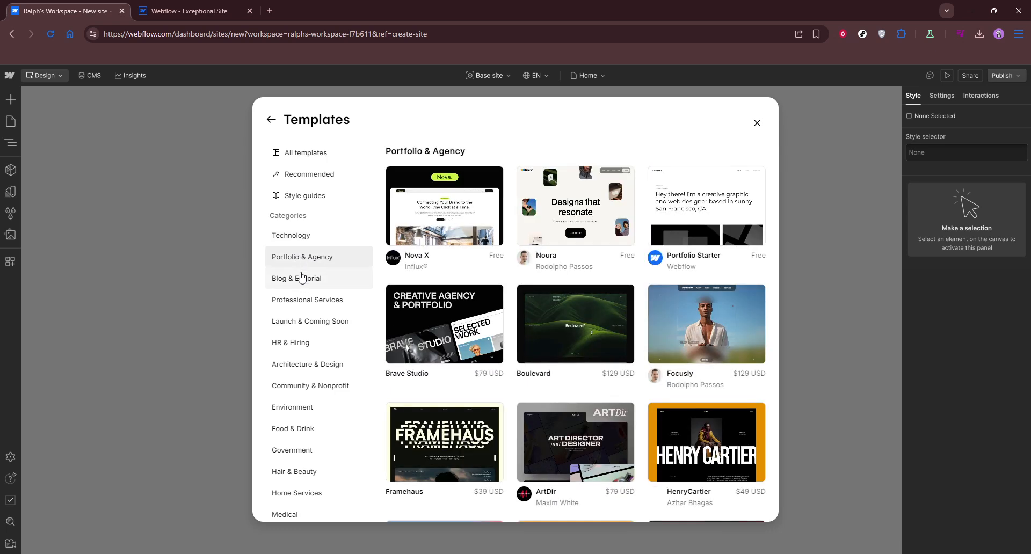
{"action": "left_click", "coordinate": [301, 280]}
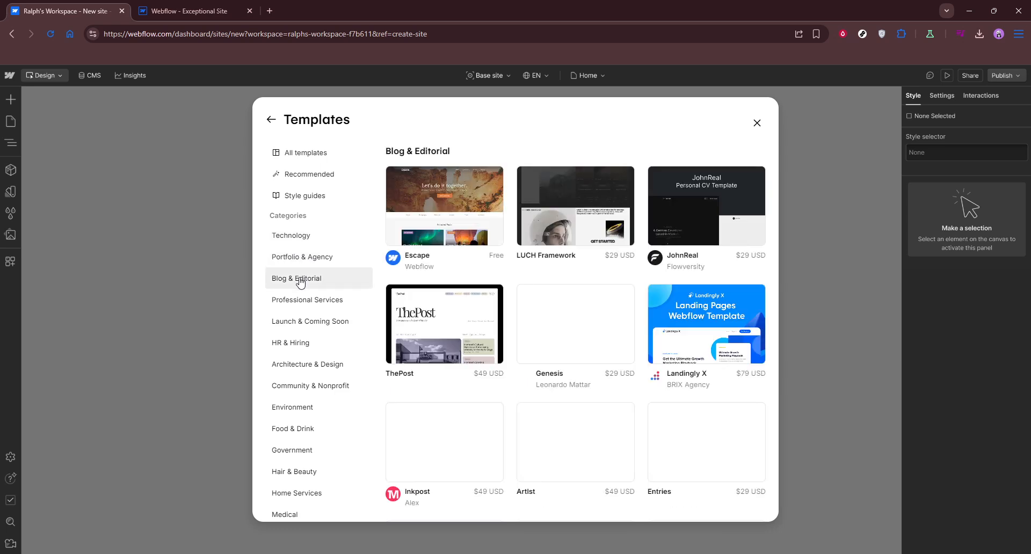
{"action": "left_click", "coordinate": [304, 300]}
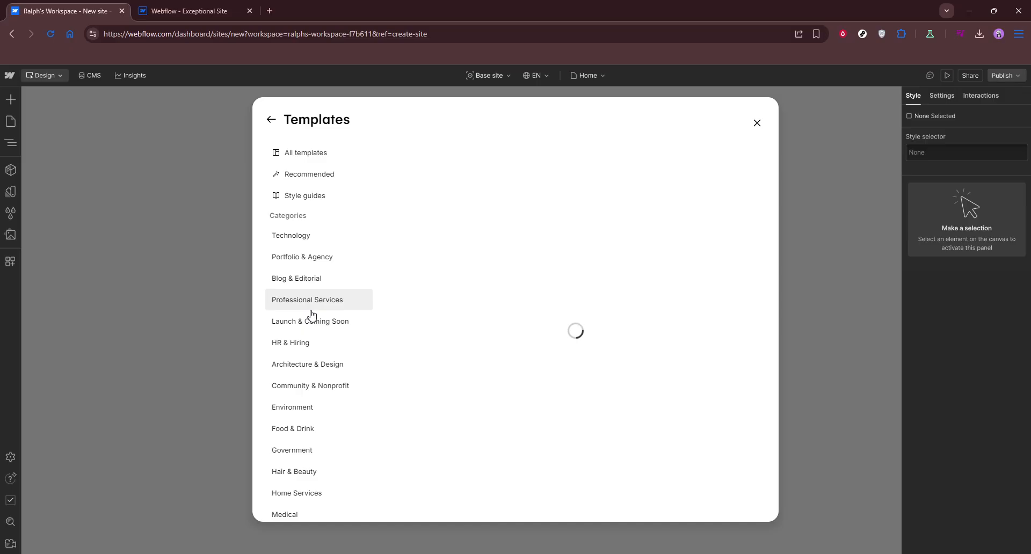
{"action": "left_click", "coordinate": [319, 327]}
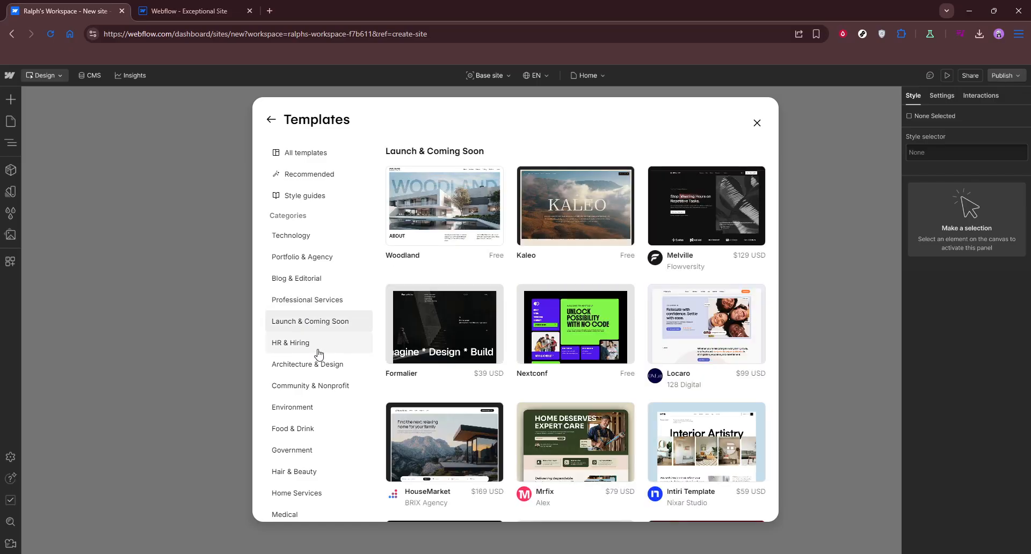
{"action": "left_click", "coordinate": [311, 343]}
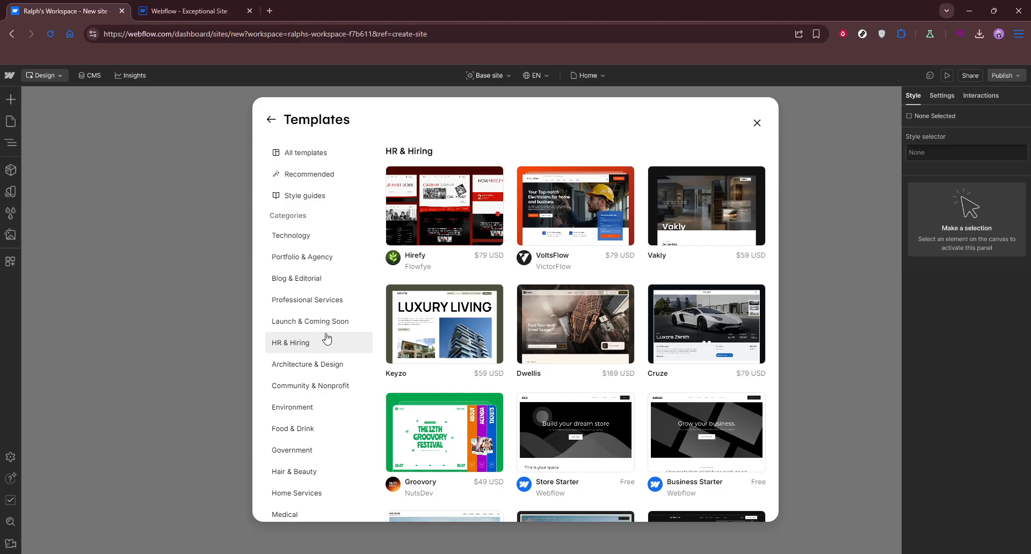
{"action": "left_click", "coordinate": [324, 366]}
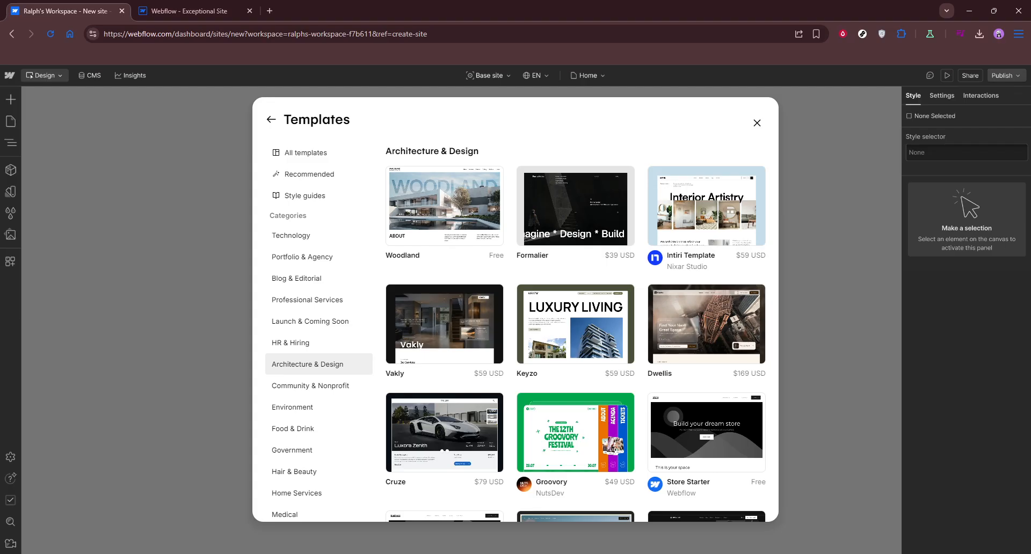
{"action": "left_click", "coordinate": [283, 386]}
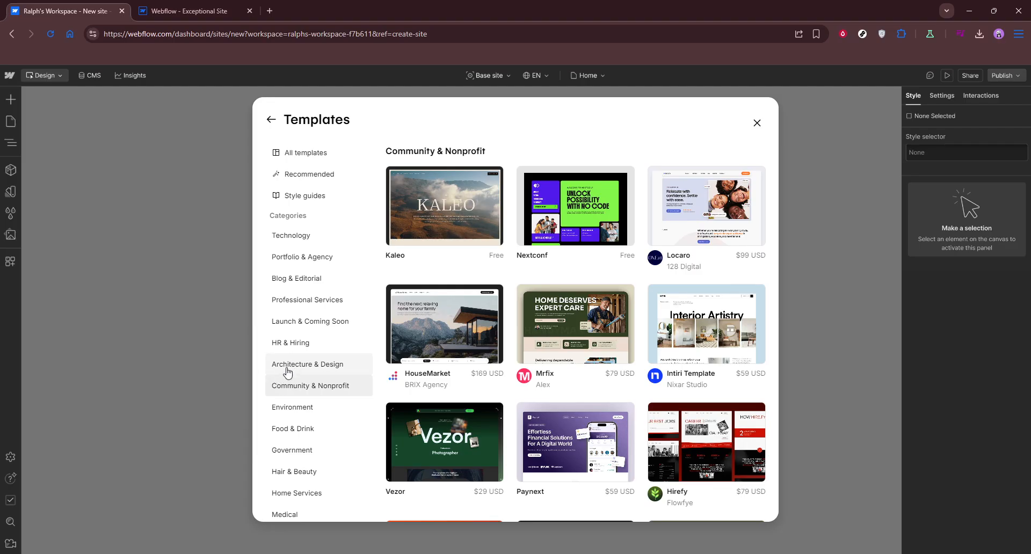
{"action": "left_click", "coordinate": [308, 408]}
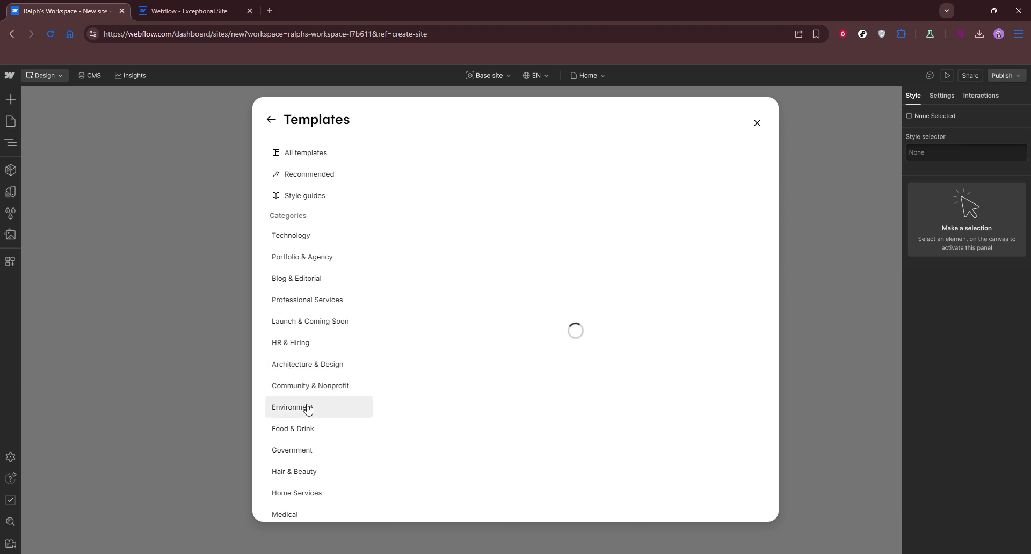
{"action": "left_click", "coordinate": [313, 435]}
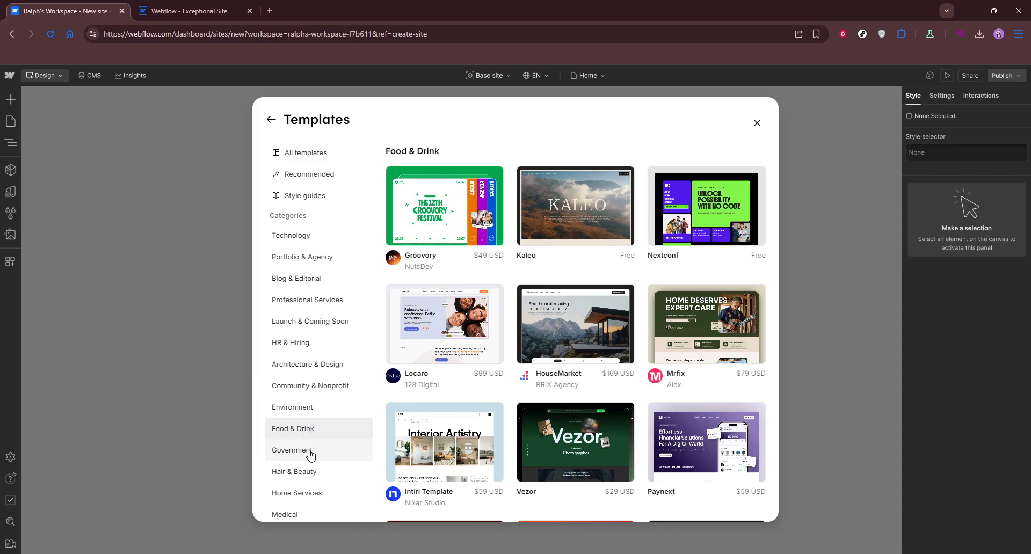
{"action": "left_click", "coordinate": [311, 454]}
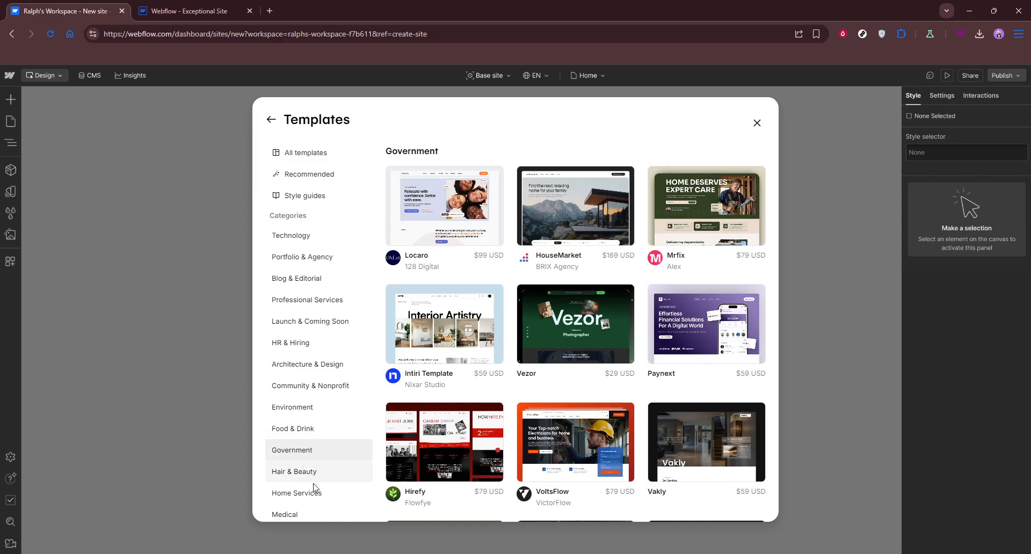
{"action": "left_click", "coordinate": [315, 490]}
{"action": "left_click", "coordinate": [312, 471]}
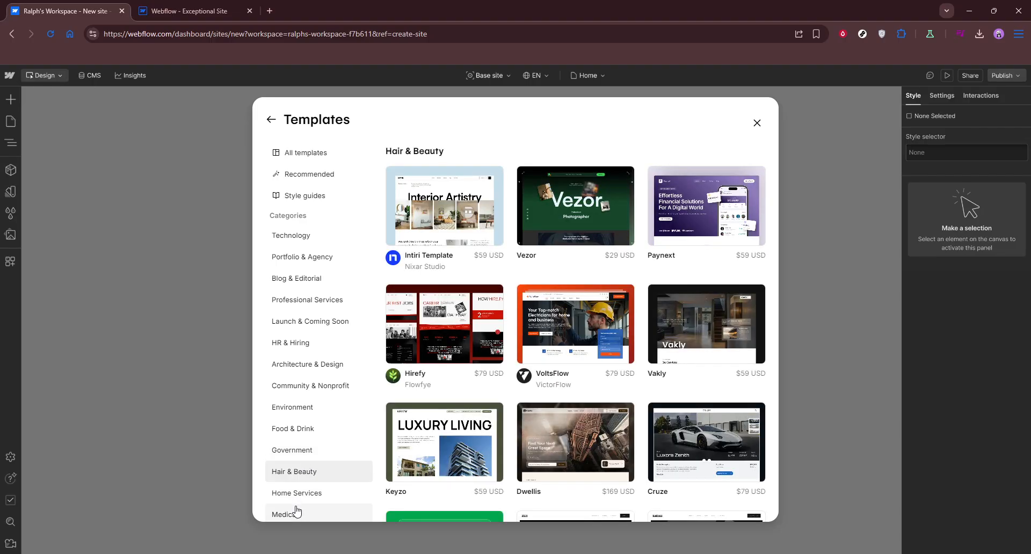
{"action": "left_click", "coordinate": [297, 512]}
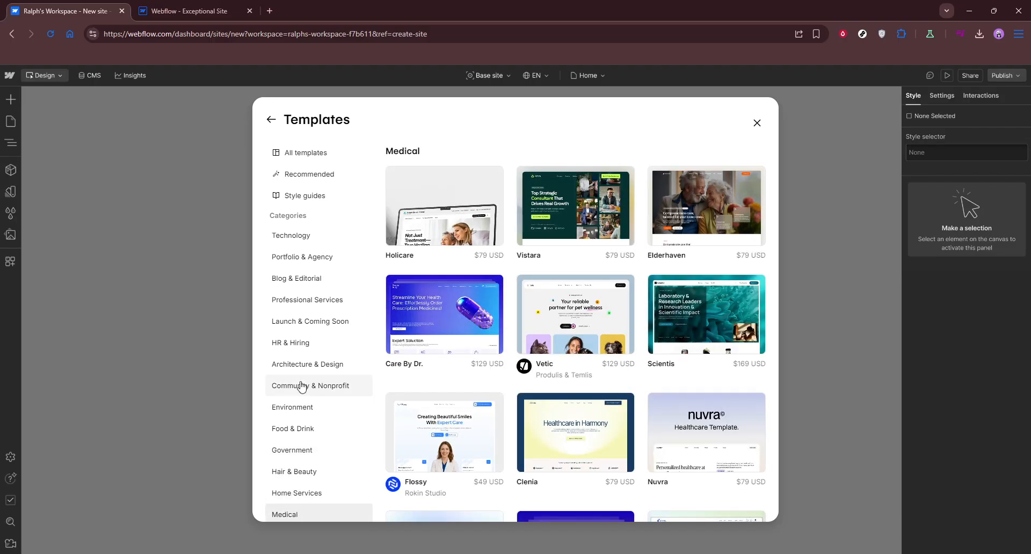
Review the template categories in reverse from Community & Nonprofit up to Portfolio & Agency, and view the Style guides collection
{"action": "left_click", "coordinate": [302, 386]}
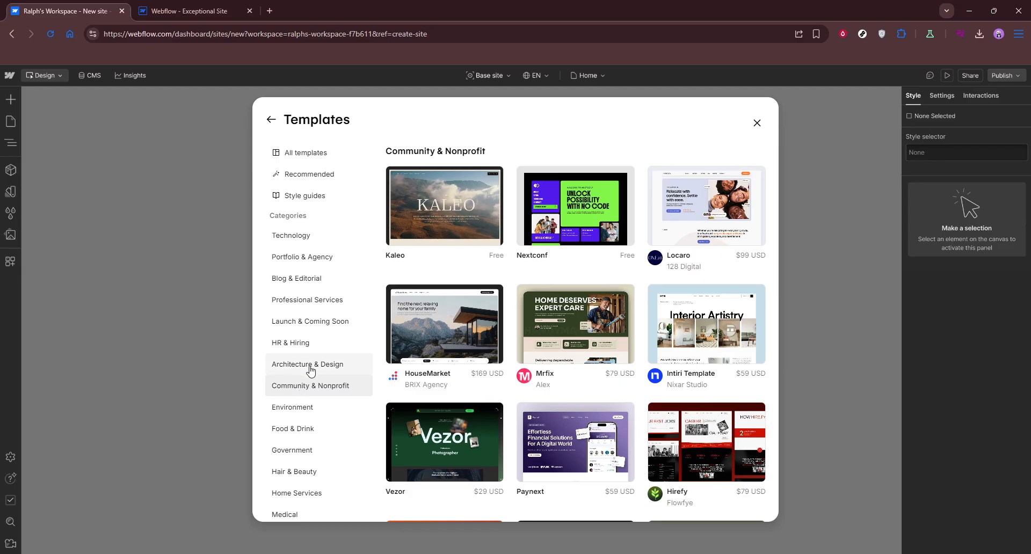
{"action": "left_click", "coordinate": [310, 370]}
{"action": "left_click", "coordinate": [312, 344]}
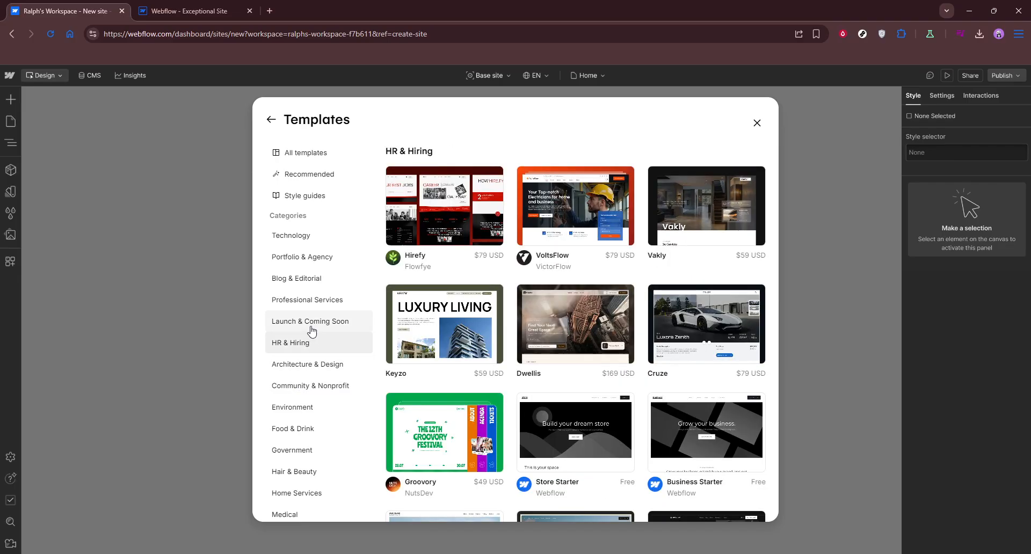
{"action": "left_click", "coordinate": [311, 325]}
{"action": "left_click", "coordinate": [303, 301]}
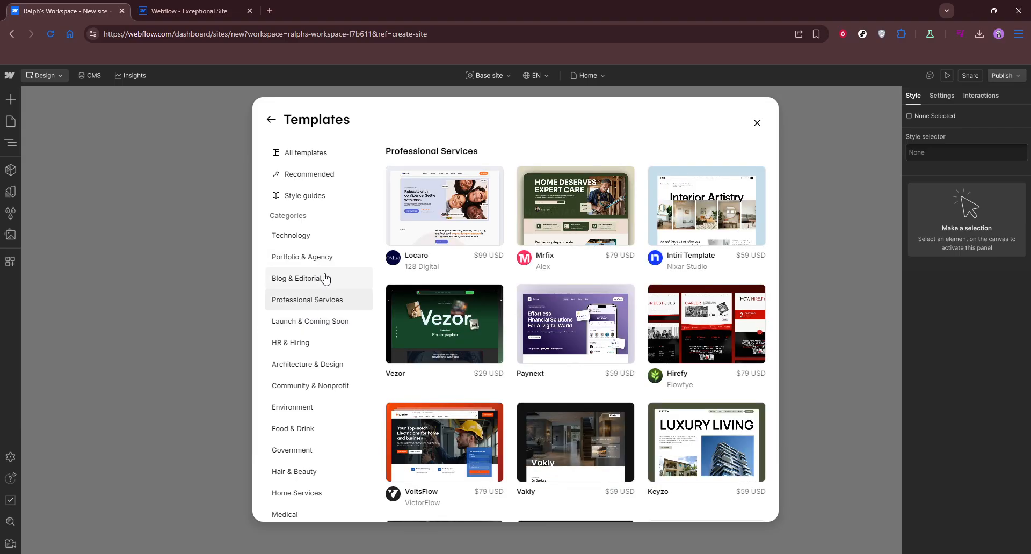
{"action": "left_click", "coordinate": [325, 279]}
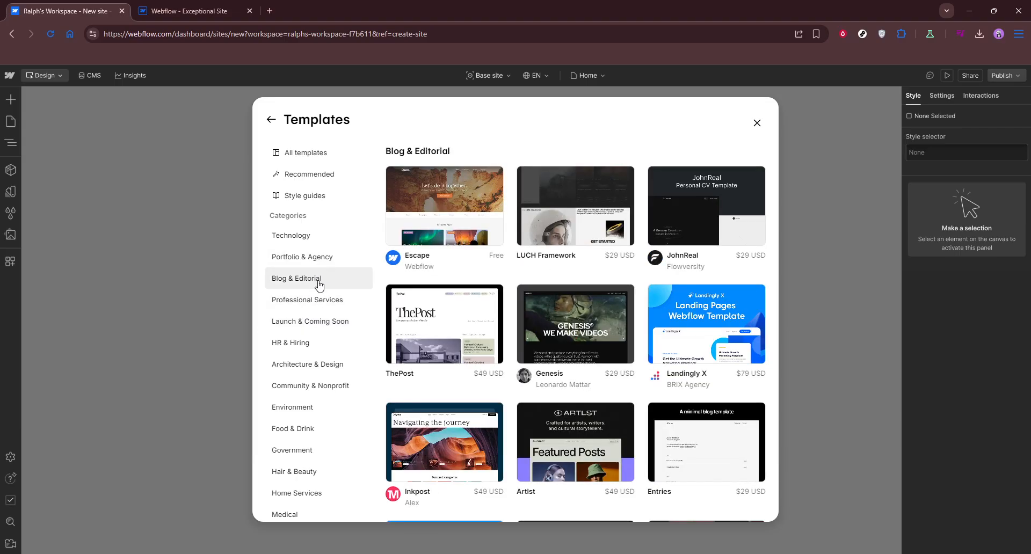
{"action": "left_click", "coordinate": [325, 243]}
{"action": "left_click", "coordinate": [327, 255]}
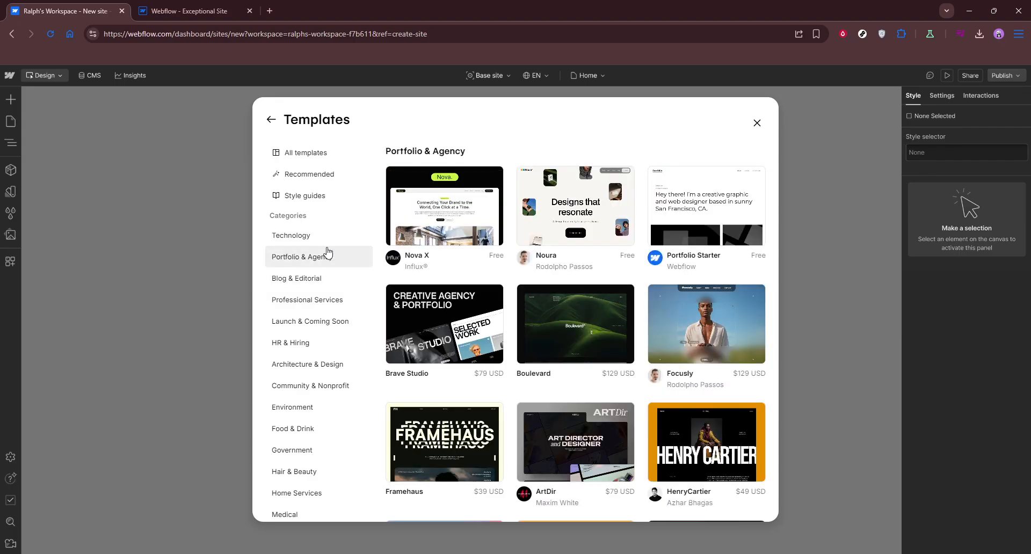
{"action": "left_click", "coordinate": [310, 204]}
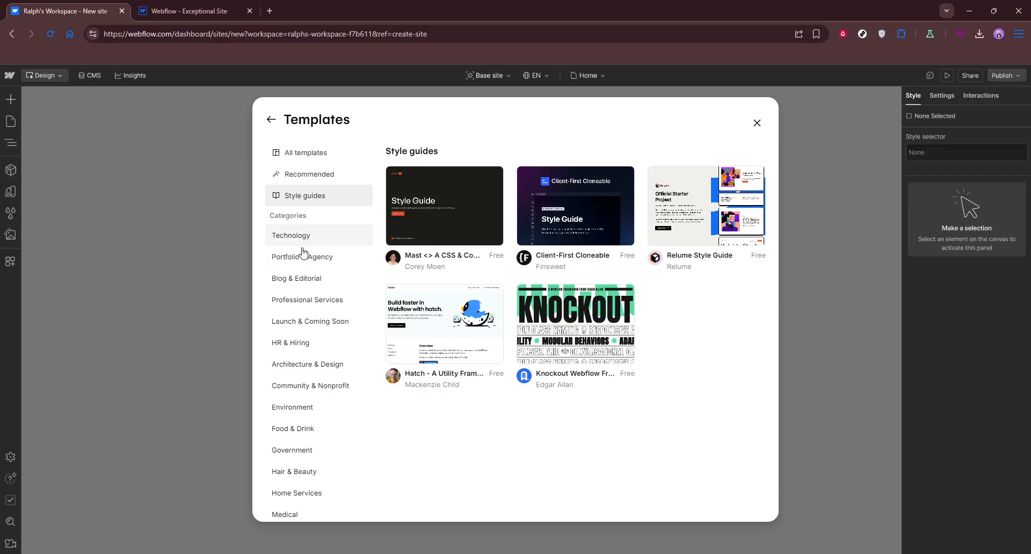
Switch to the open Exceptional Site project and look over its home page, from the hero to the studio image section and back
{"action": "left_click", "coordinate": [188, 11]}
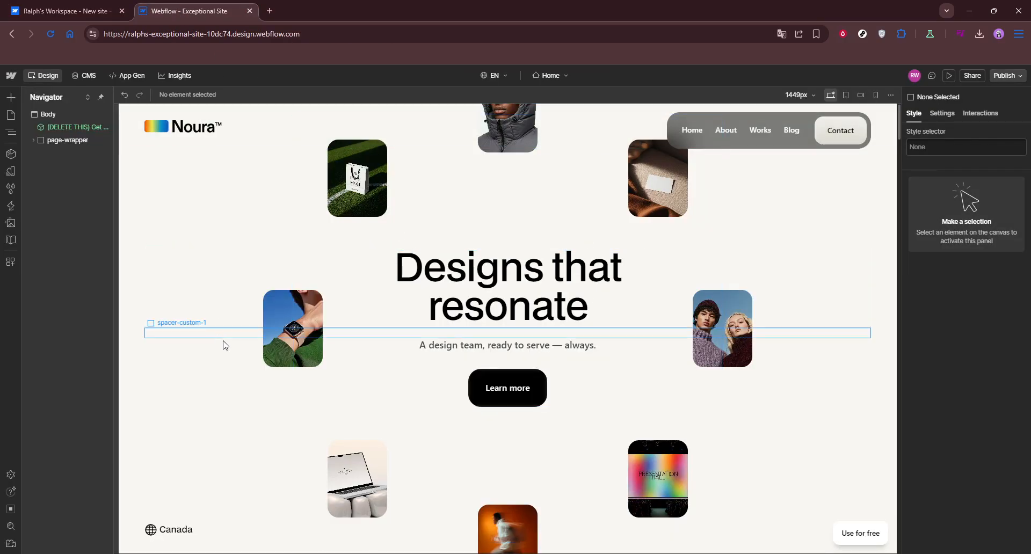
{"action": "scroll", "coordinate": [223, 343], "scroll_direction": "down", "scroll_amount": 2}
{"action": "scroll", "coordinate": [493, 389], "scroll_direction": "down", "scroll_amount": 8}
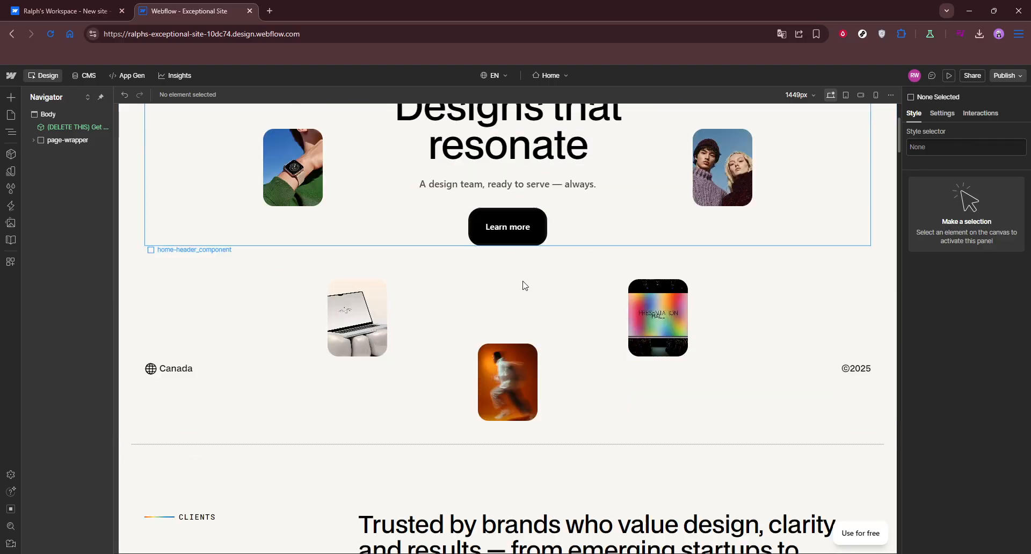
{"action": "scroll", "coordinate": [502, 269], "scroll_direction": "down", "scroll_amount": 8}
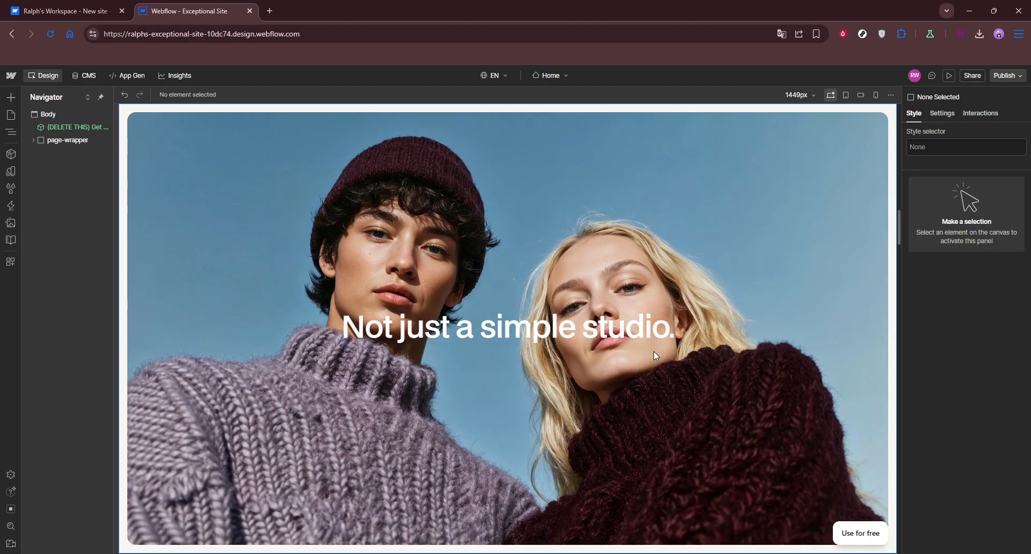
{"action": "scroll", "coordinate": [459, 295], "scroll_direction": "up", "scroll_amount": 7}
{"action": "scroll", "coordinate": [511, 282], "scroll_direction": "up", "scroll_amount": 12}
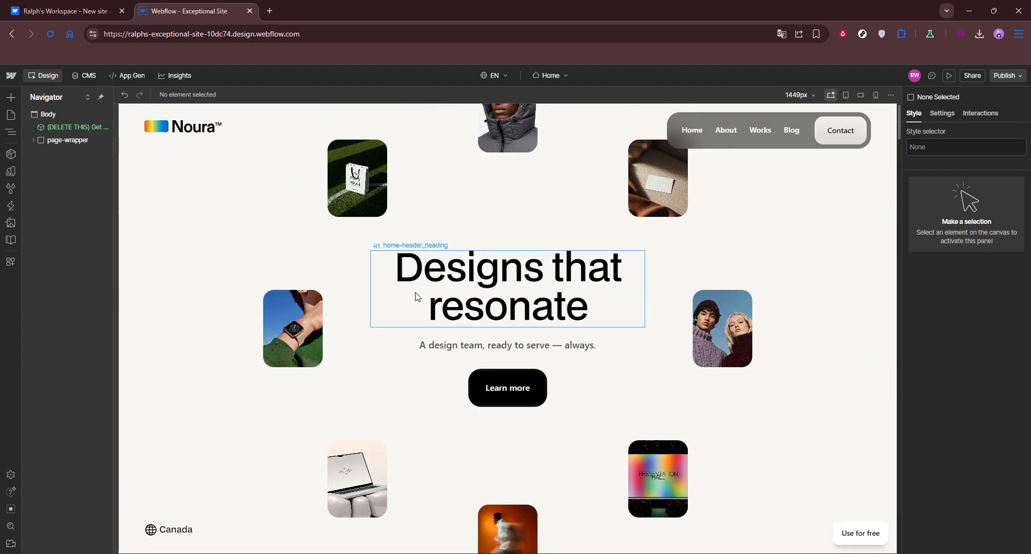
Expand the page-wrapper element in the page structure and select its main-wrapper
{"action": "left_click", "coordinate": [34, 142]}
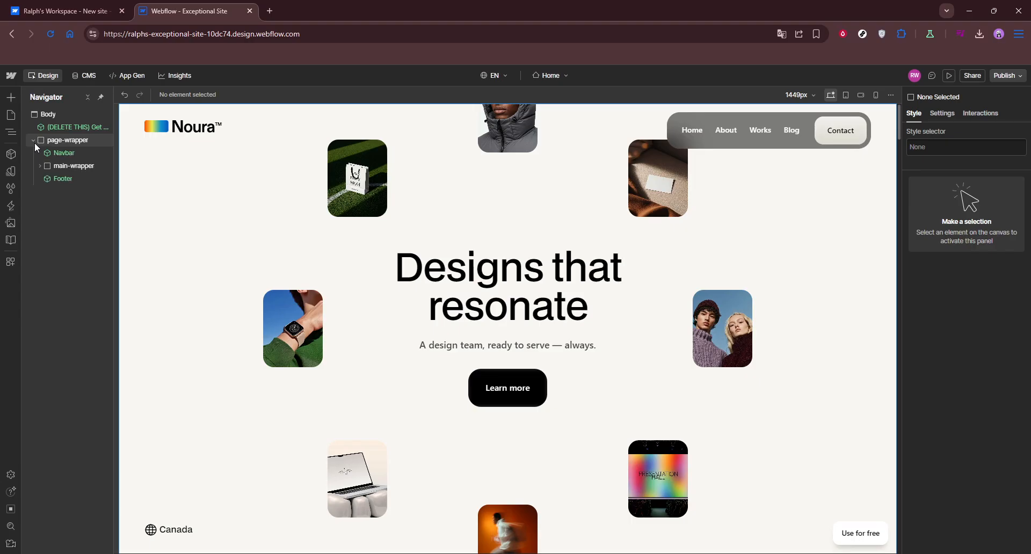
{"action": "left_click", "coordinate": [59, 167]}
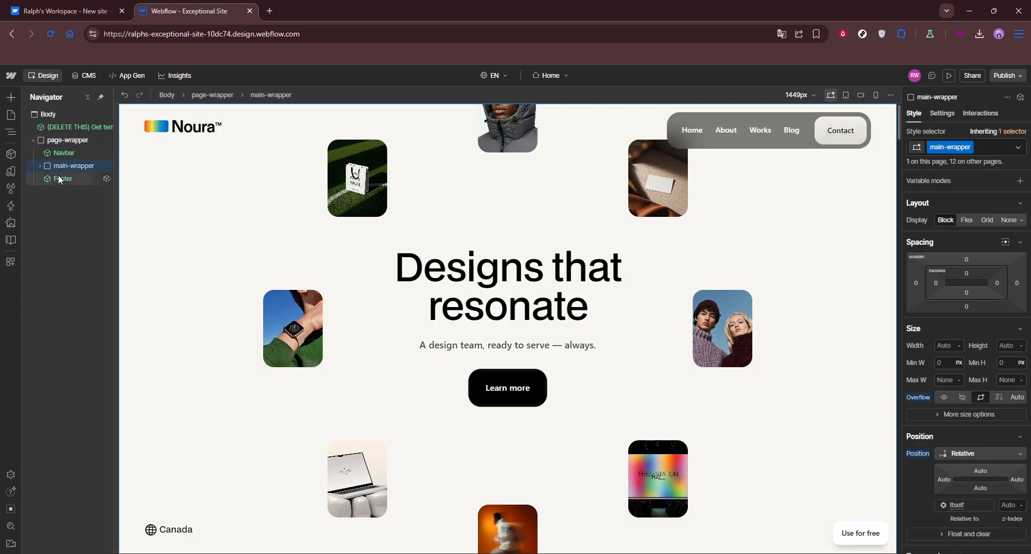